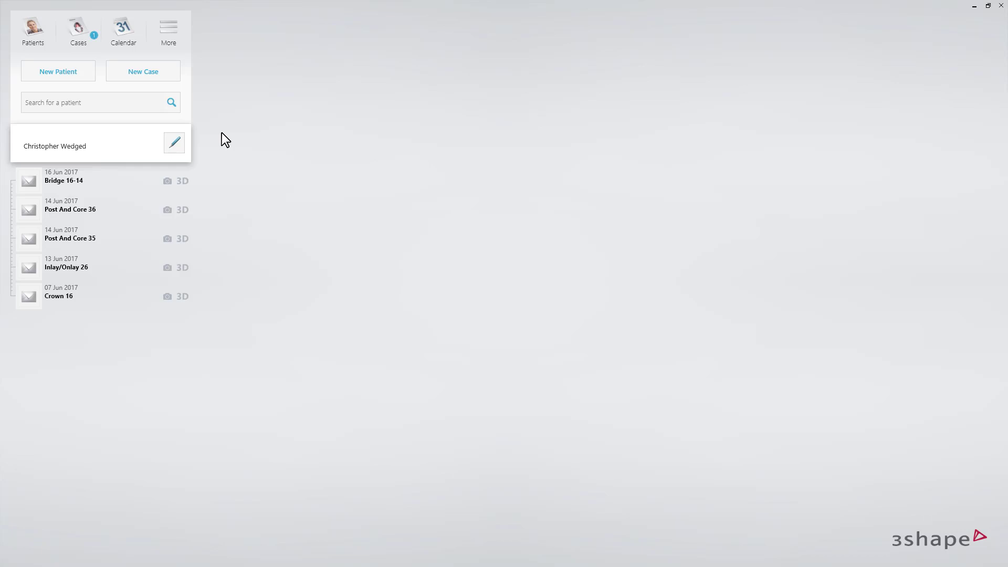
Step: Start a new case for the selected patient
left_click(173, 77)
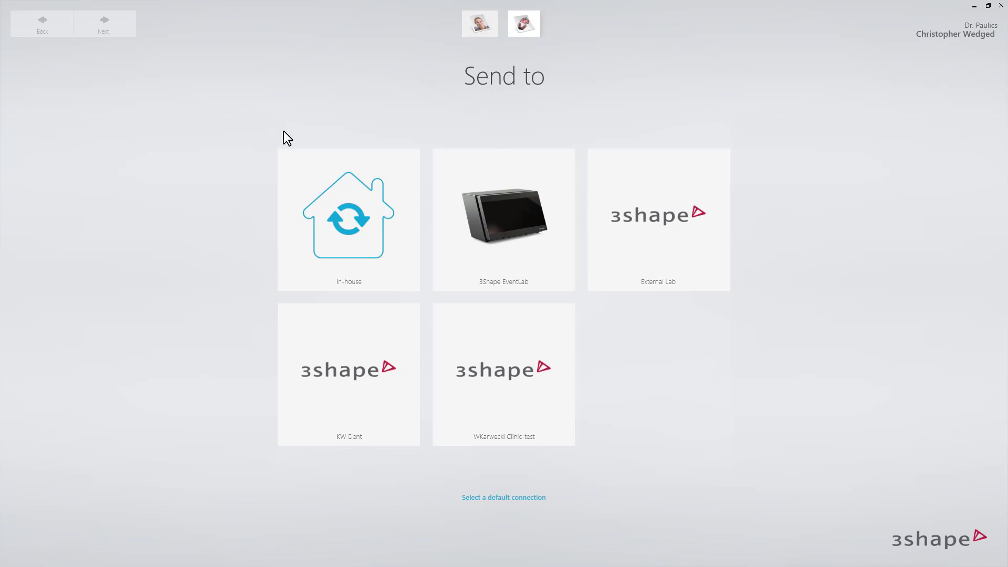
Step: Send the case to 3Shape EventLab and mark tooth 14 on the upper jaw chart
left_click(477, 162)
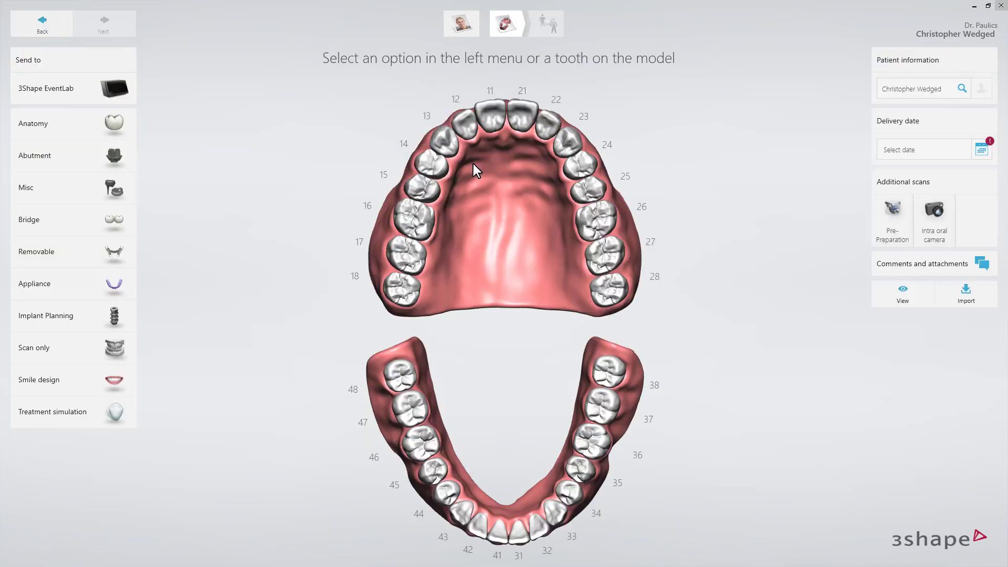
left_click(442, 166)
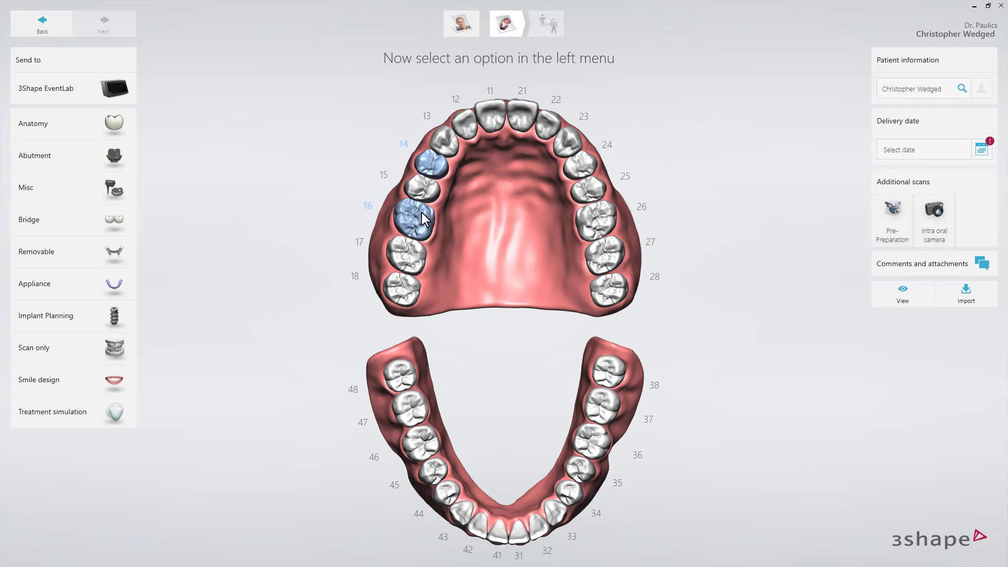
Step: Order screw-retained crowns on Nobel Biocare Replace NP implants in Emax, shade A3, no insertion group
left_click(124, 153)
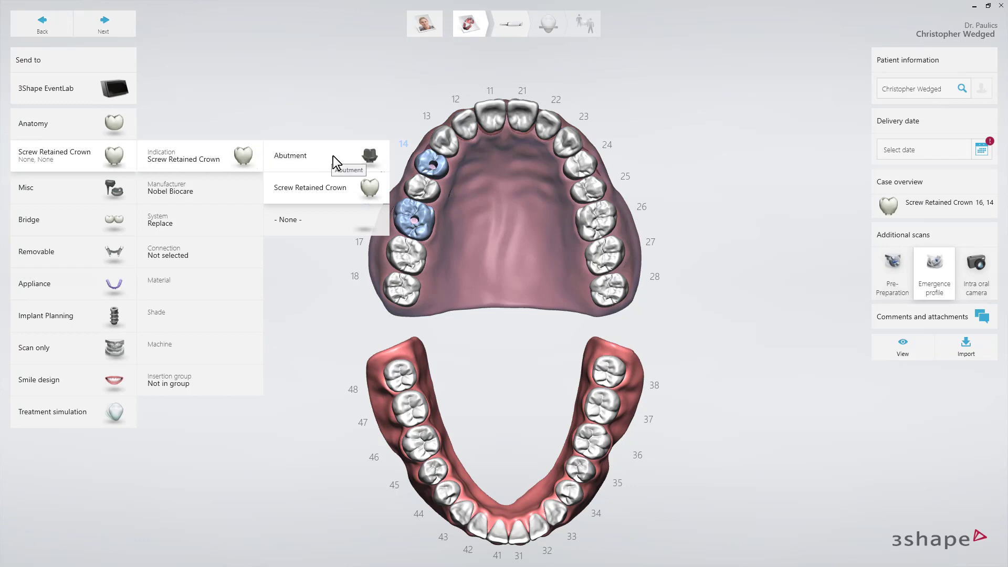
left_click(333, 184)
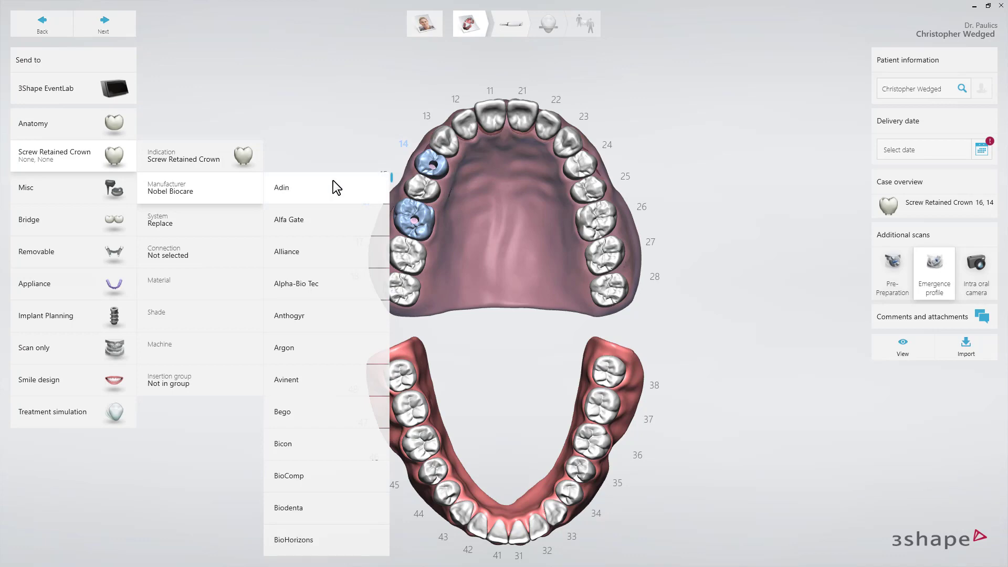
scroll(334, 283, "down", 10)
scroll(332, 279, "down", 10)
left_click(329, 318)
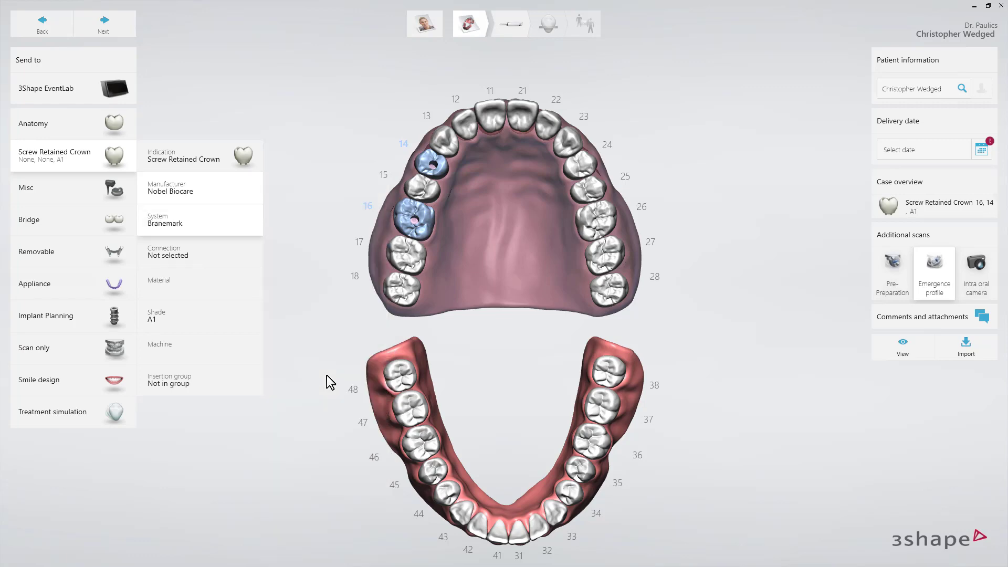
left_click(326, 283)
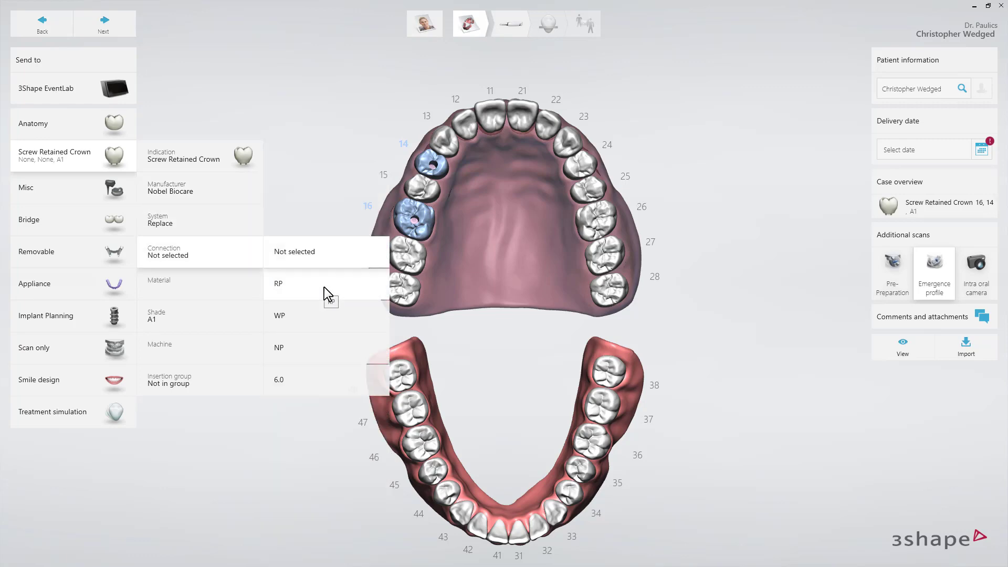
left_click(323, 356)
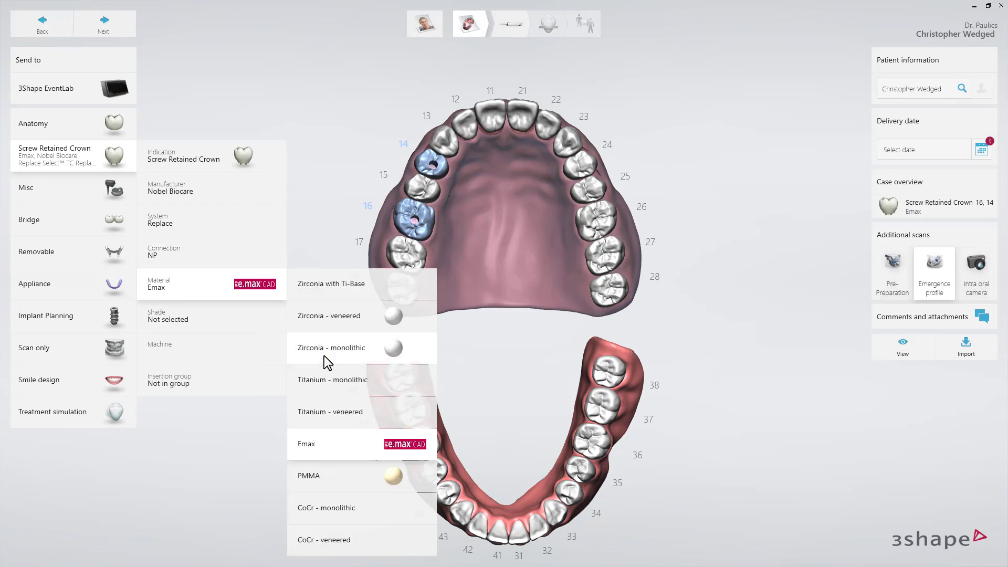
left_click(323, 447)
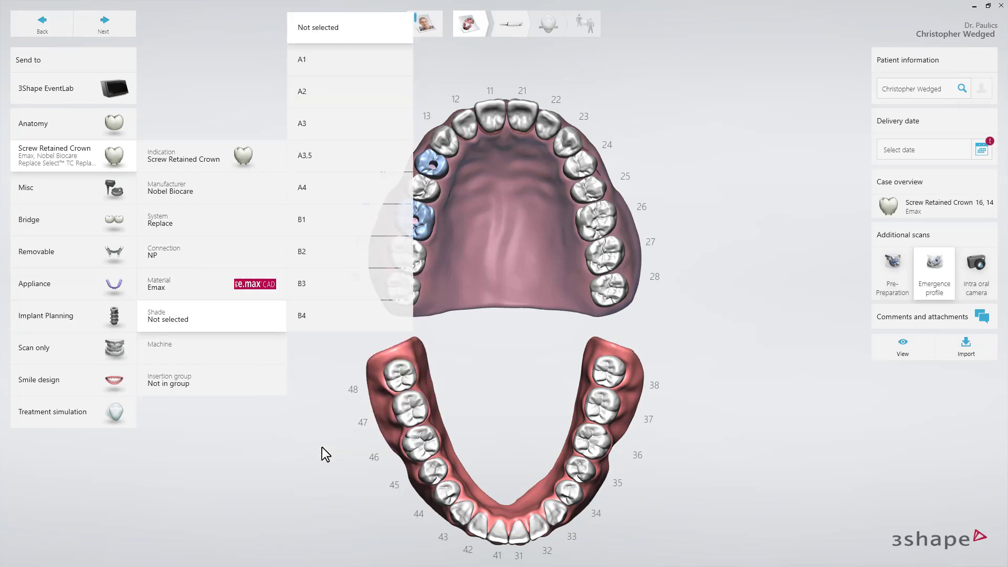
left_click(326, 131)
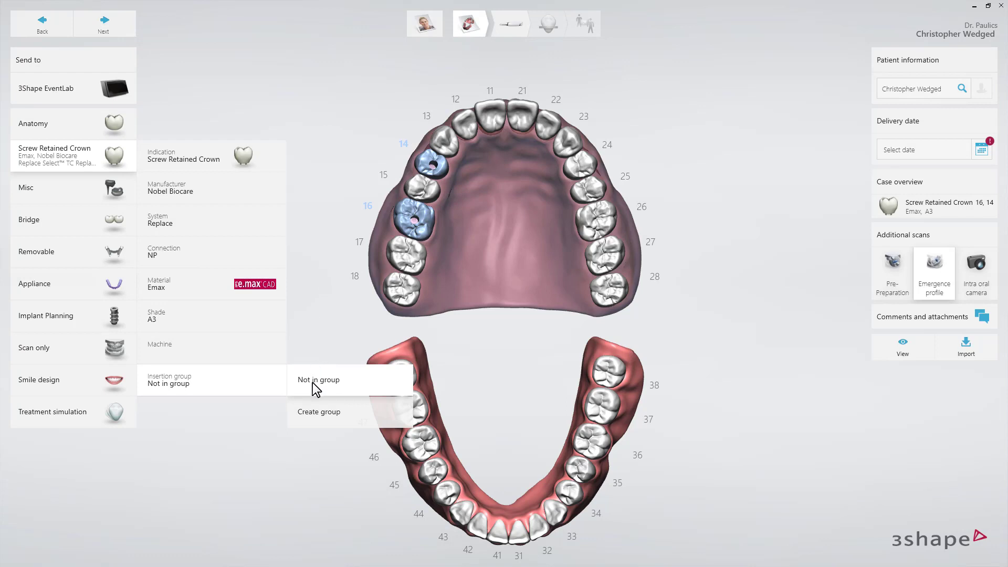
left_click(315, 380)
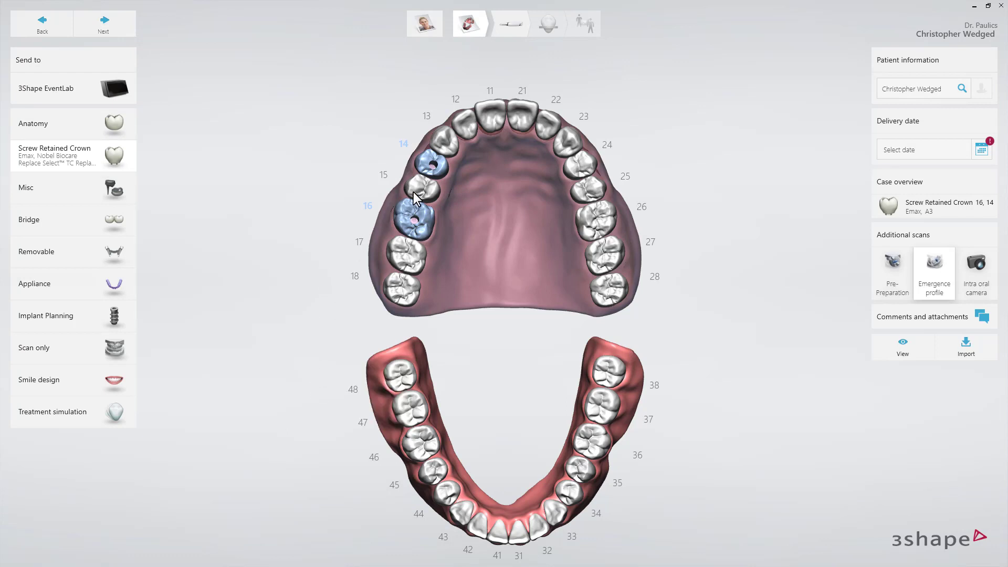
Step: Make tooth 15 a crown pontic in Emax, shade A3
left_click(394, 173)
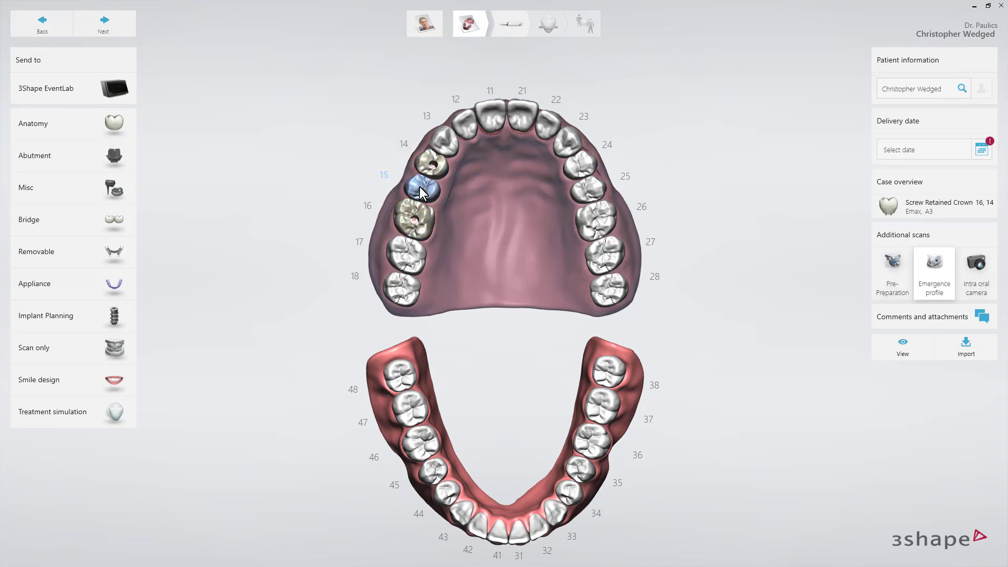
left_click(121, 125)
left_click(326, 157)
left_click(325, 160)
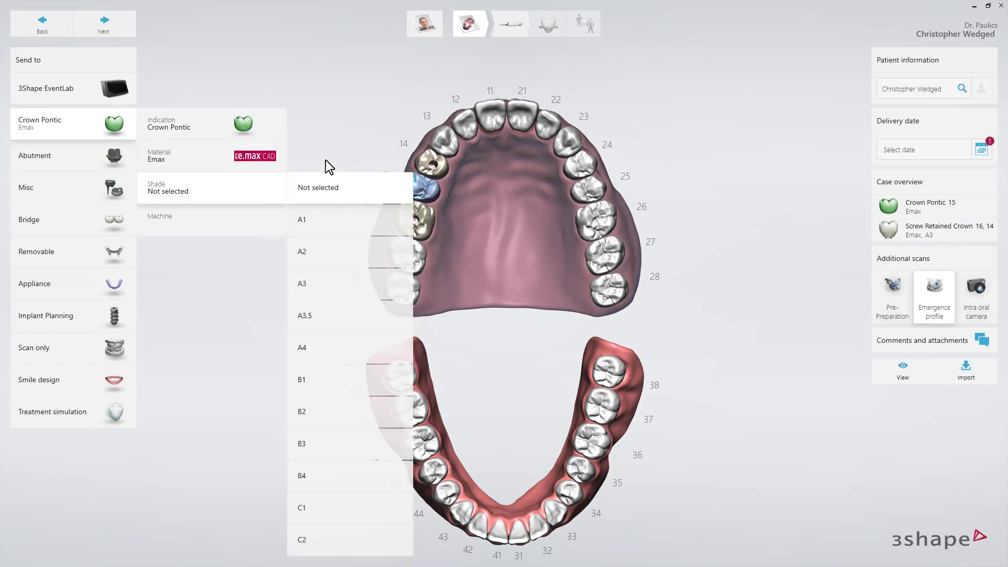
left_click(324, 279)
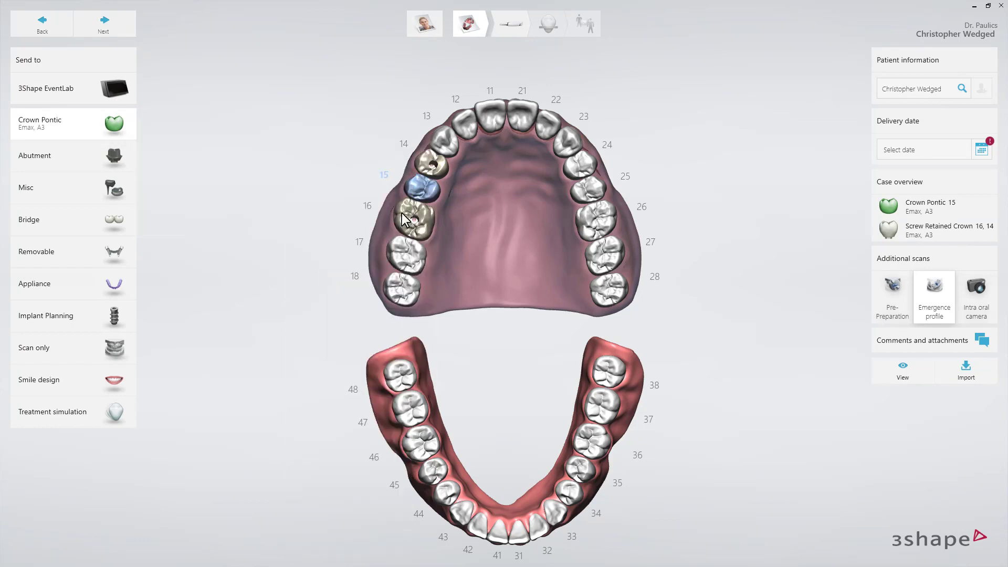
Step: Join teeth 16 to 14 into Bridge 16..14
left_click(433, 164)
left_click(132, 216)
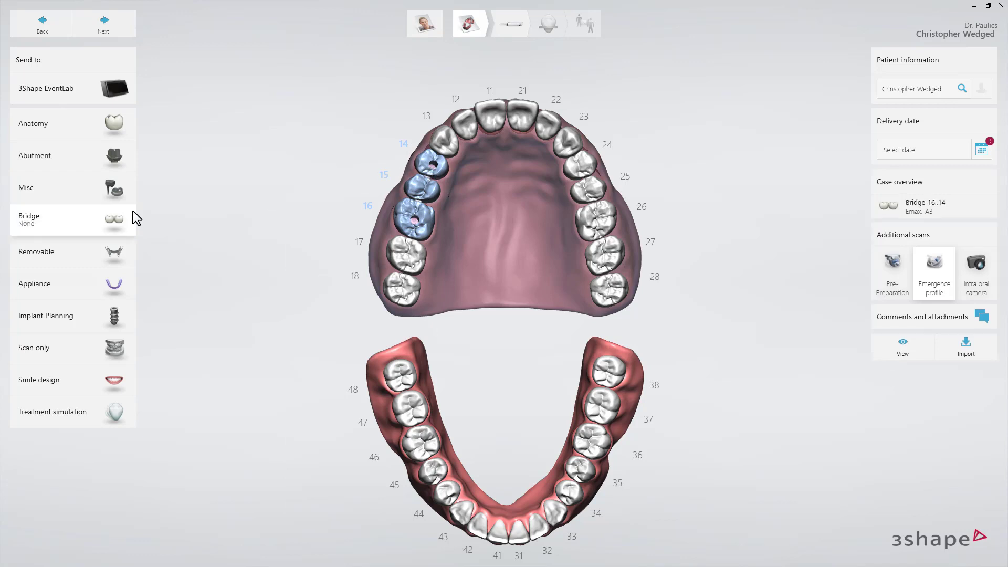
left_click(269, 220)
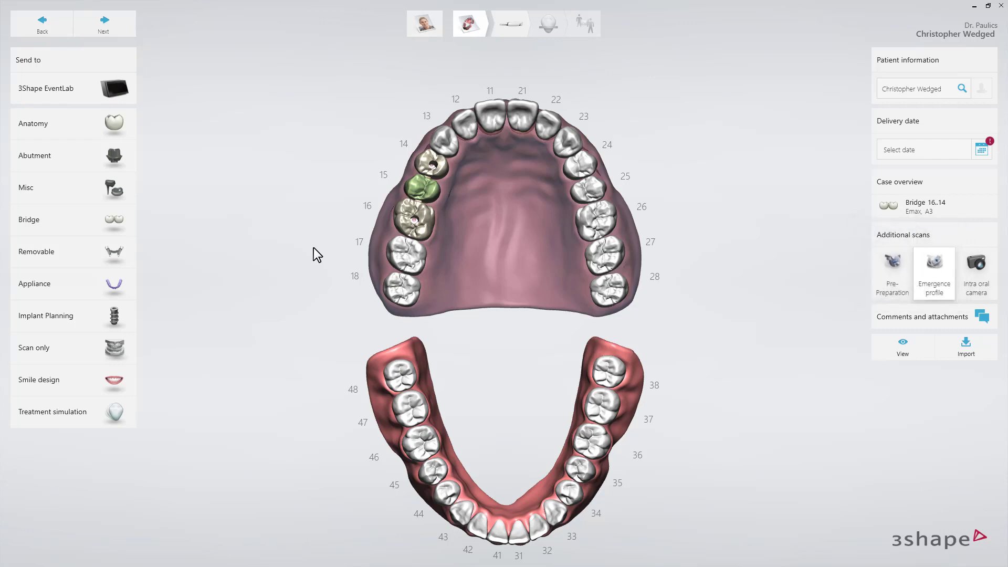
Step: Set the delivery date to 28/09/2018 at 13:00
left_click(982, 150)
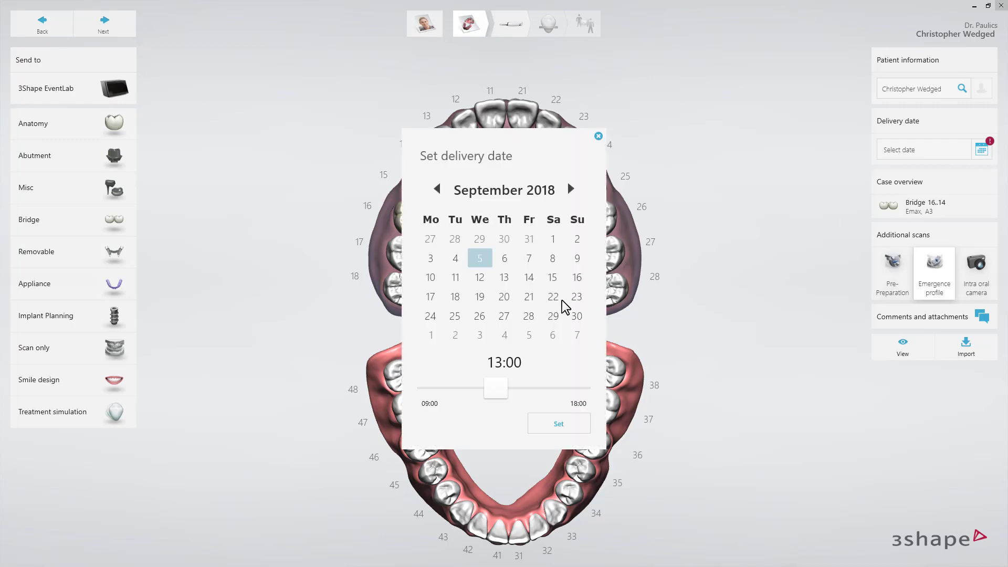
left_click(531, 316)
left_click(558, 424)
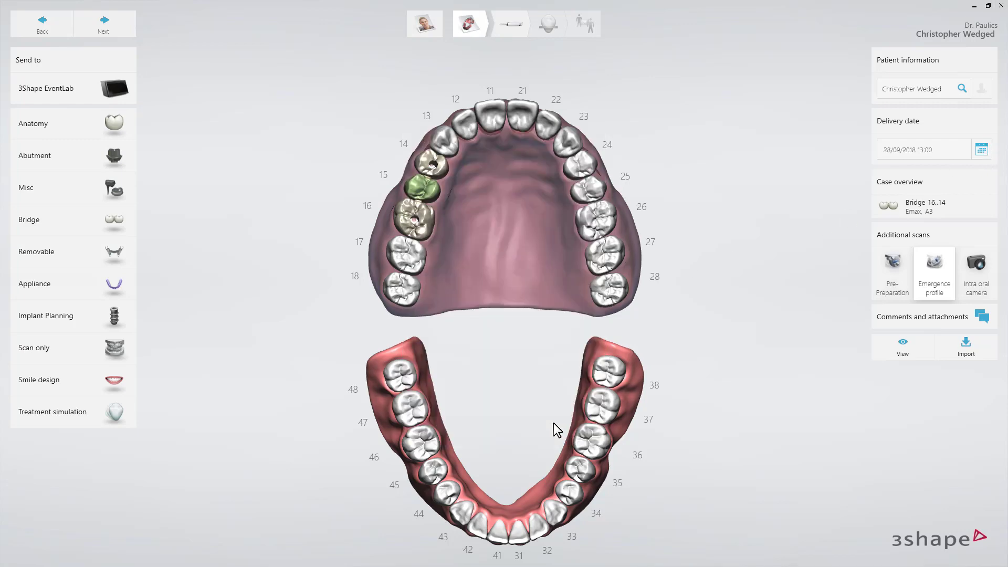
Step: Scan the lower jaw, then begin scanning the upper jaw with both implant sites
left_click(509, 24)
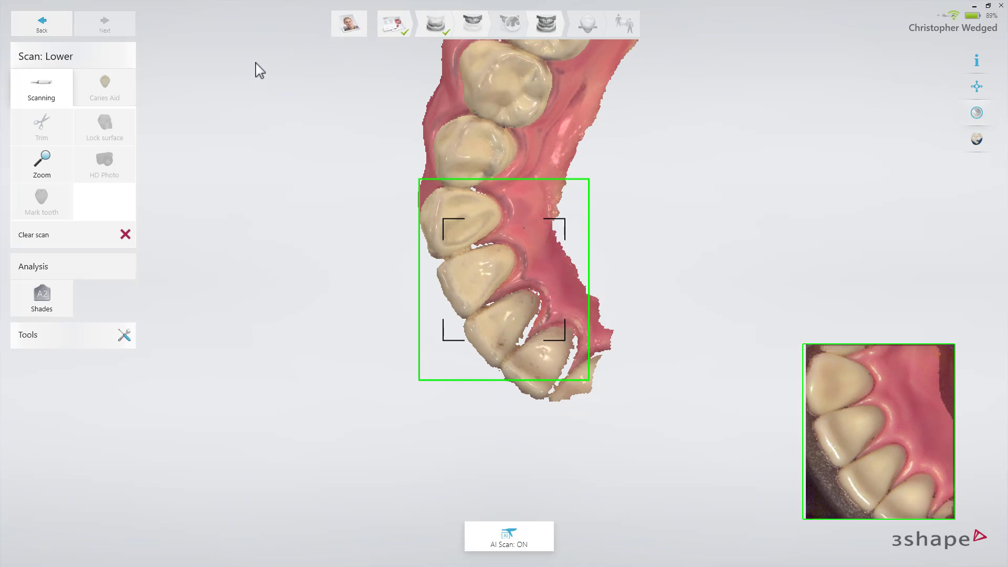
left_click(470, 26)
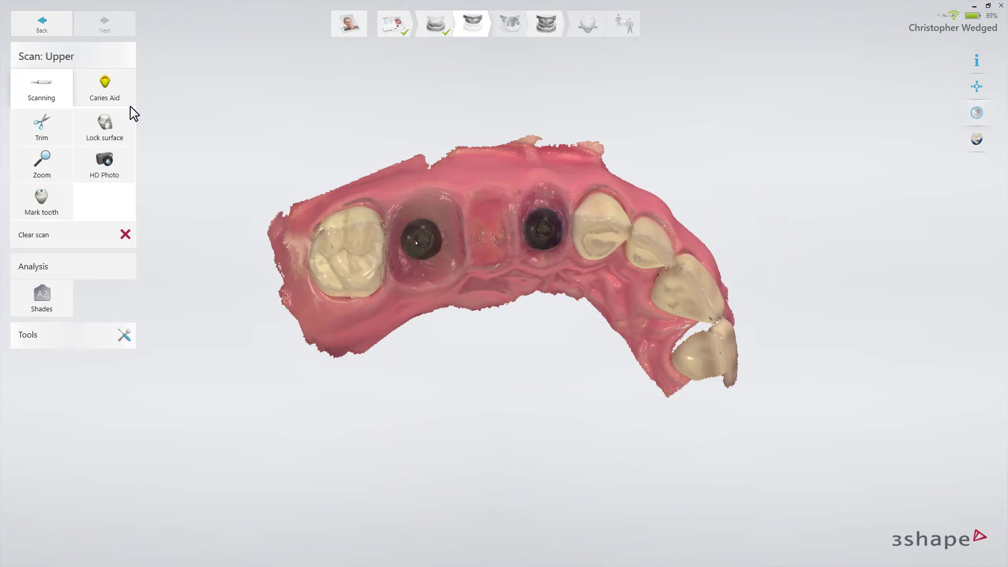
Step: Trim both healing-abutment areas from the upper scan, rescanning and locking the first site
left_click(64, 122)
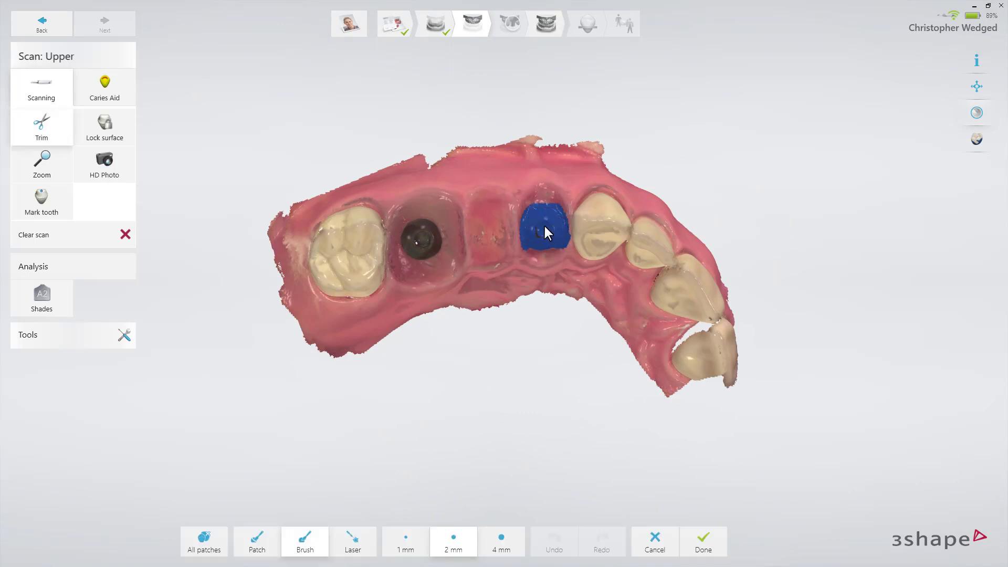
left_click(705, 544)
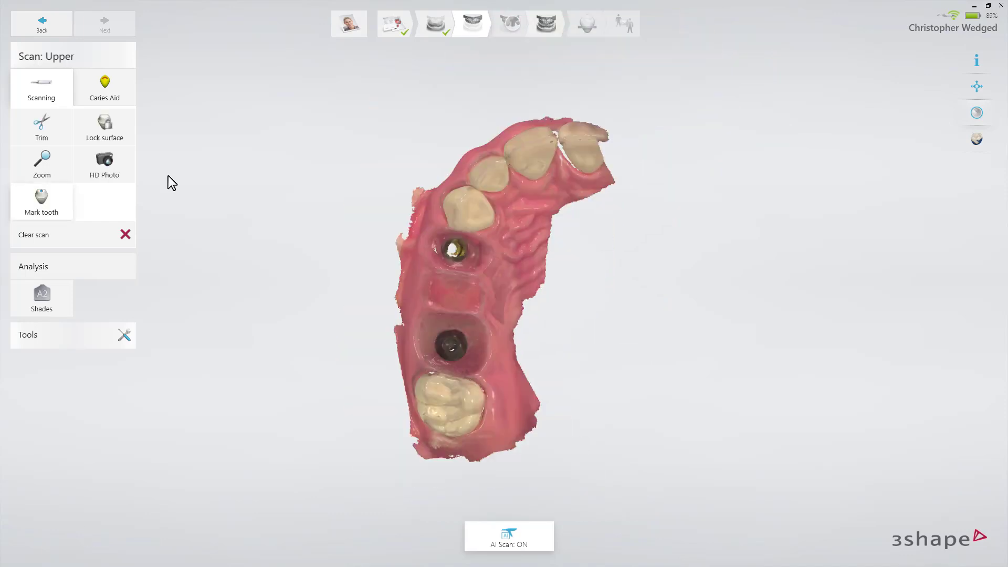
left_click(123, 126)
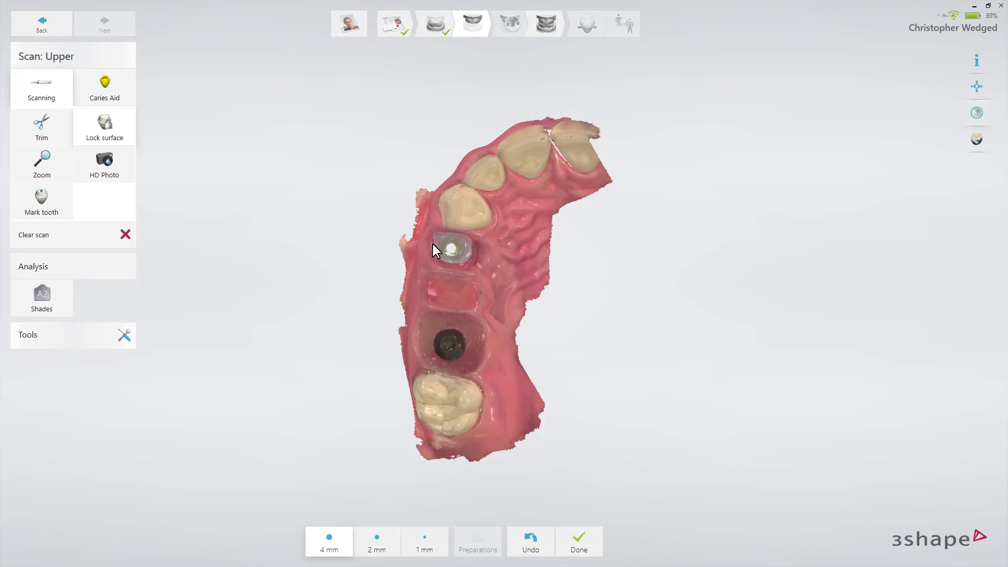
left_click(581, 541)
left_click(63, 121)
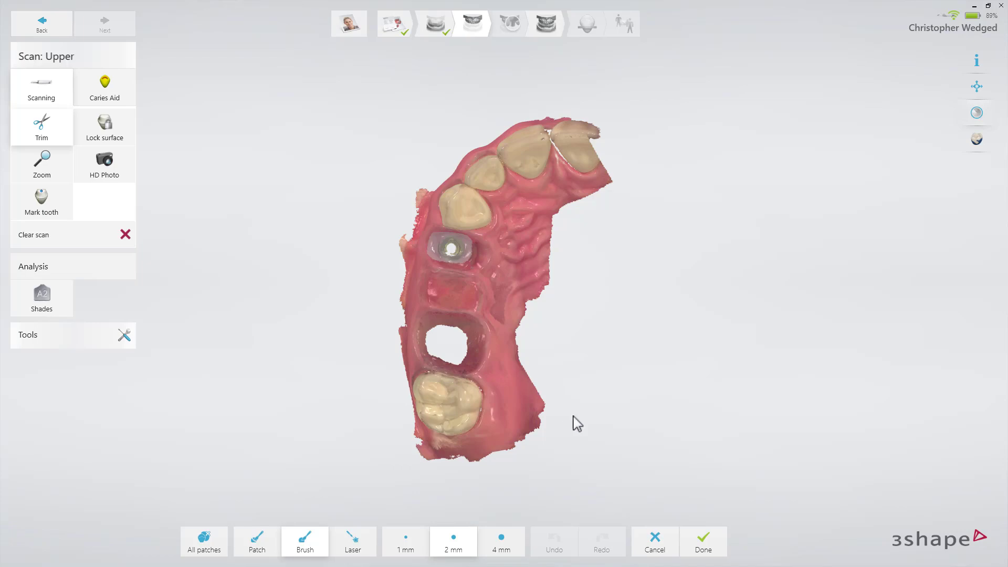
left_click(701, 539)
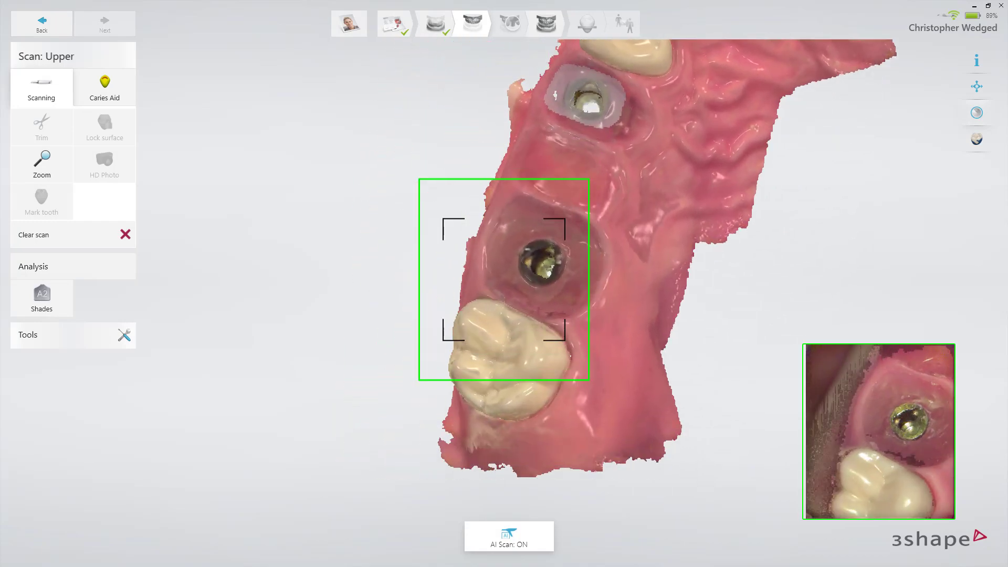
Step: Lock the rescanned second implant area and check locked surfaces with colour off, then on
left_click(108, 126)
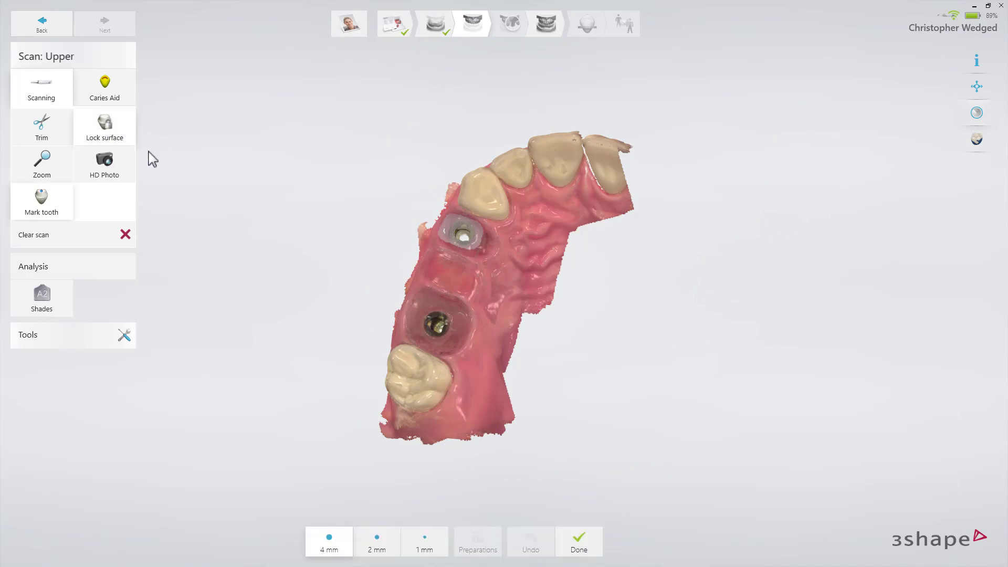
right_click_drag(326, 257, 469, 328)
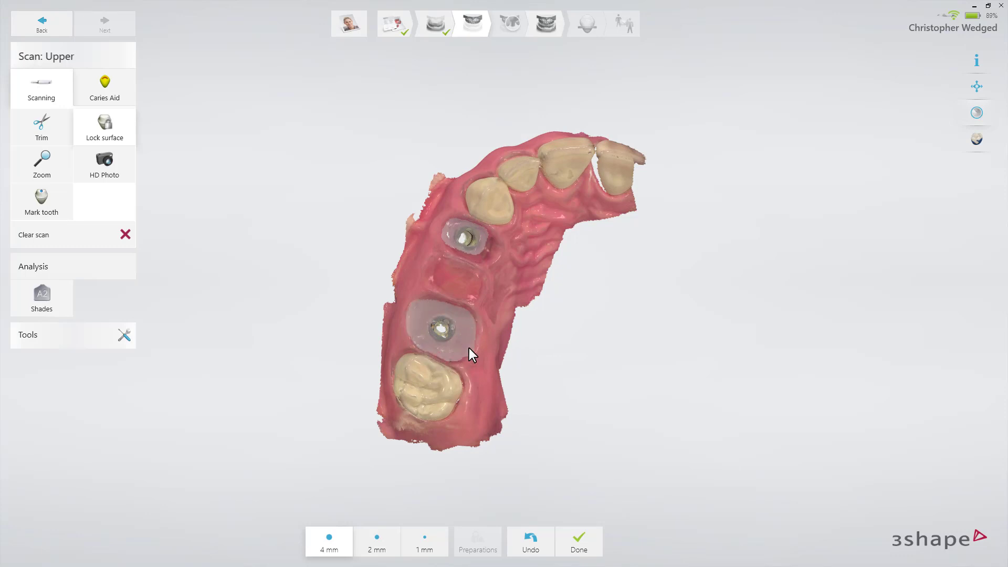
left_click(977, 113)
mouse_move(696, 207)
left_mouse_down()
mouse_move(666, 173)
mouse_move(642, 198)
mouse_move(698, 209)
left_mouse_up()
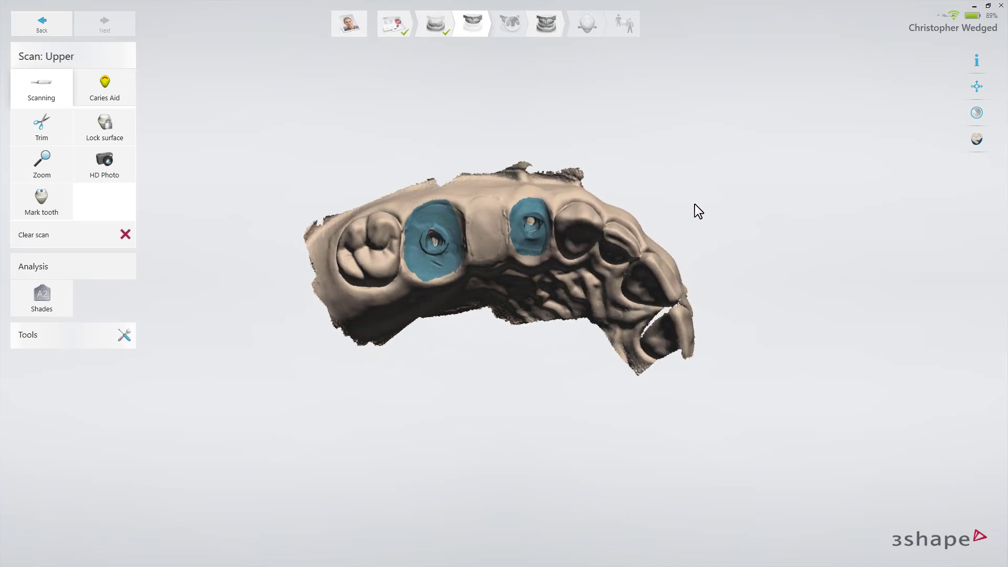
left_click(964, 122)
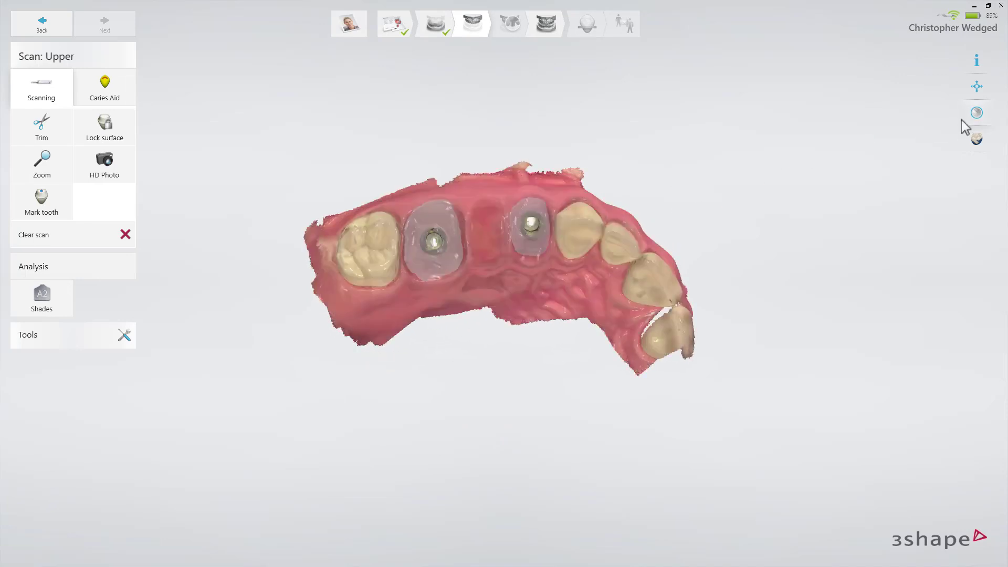
Step: Label the two implant sites as teeth 16 and 14 on the upper scan
left_click(40, 198)
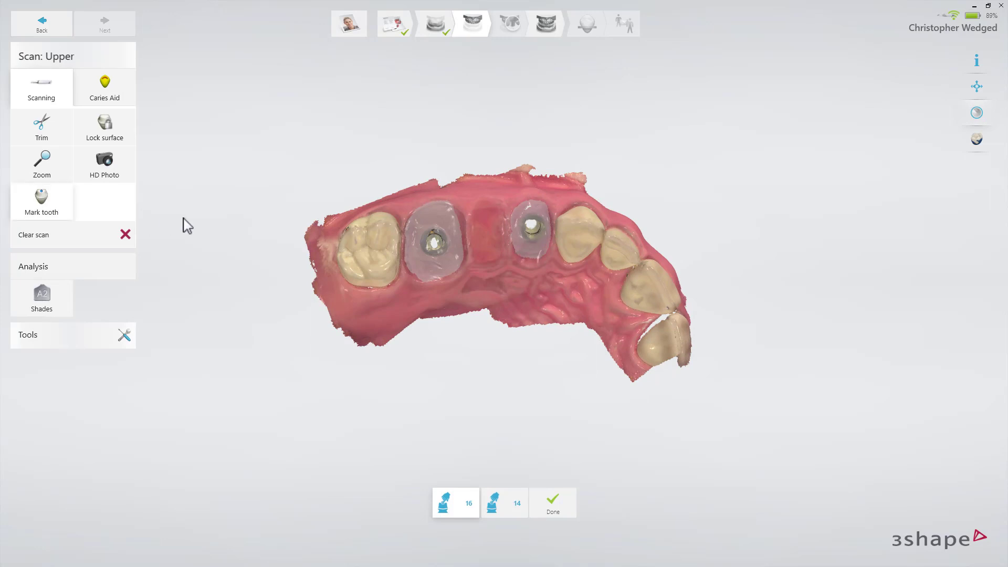
left_click(439, 249)
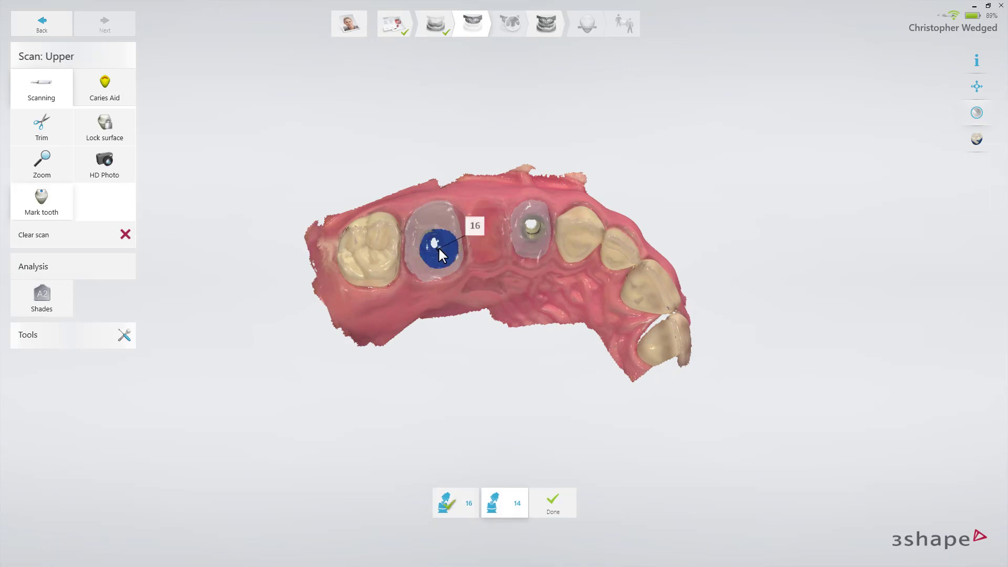
left_click(531, 234)
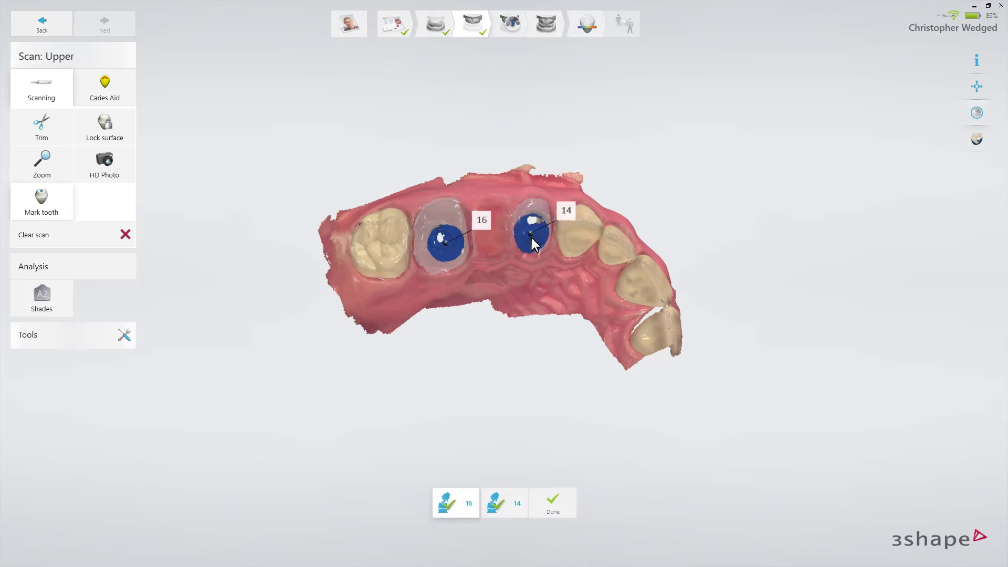
left_click(557, 506)
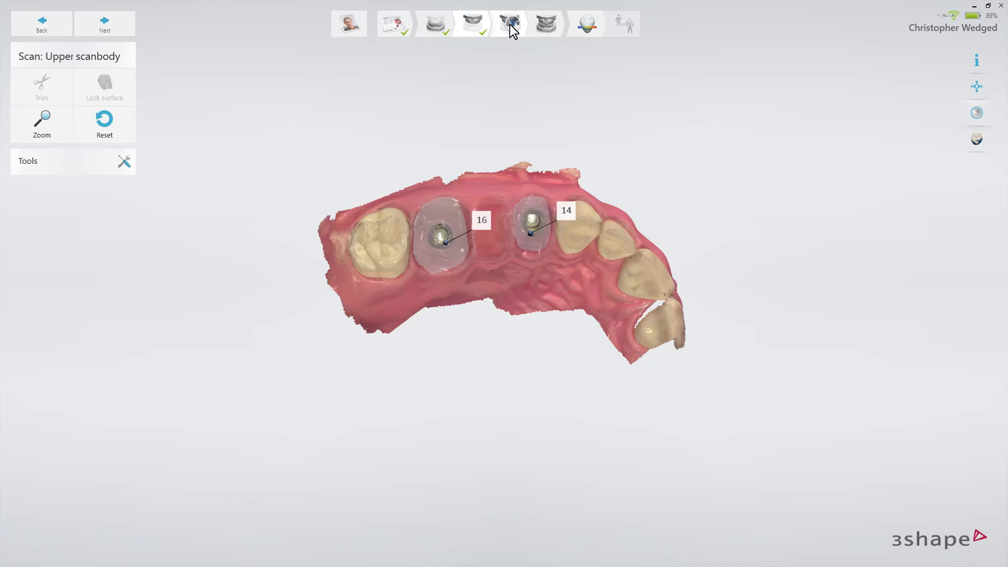
Step: Scan the upper scanbodies, then capture the first bite scan
left_click(510, 24)
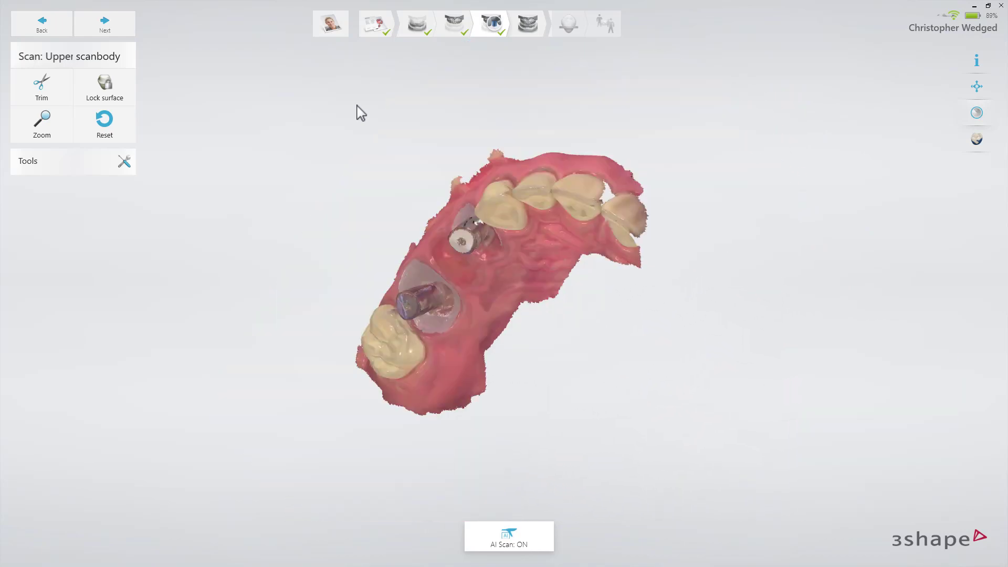
left_click(527, 26)
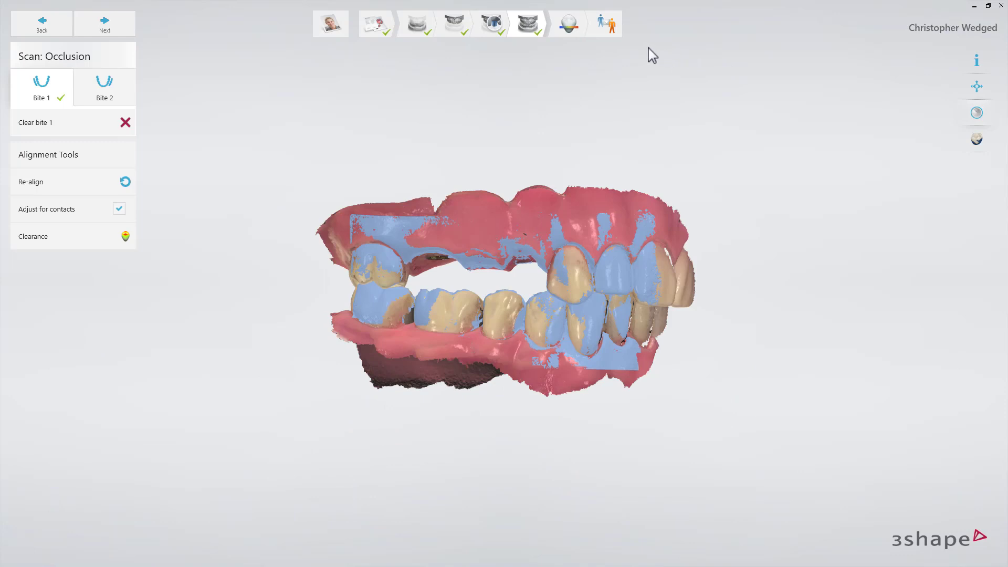
Step: Check upper-lower clearance in Analyze, then go to the send page
left_click(567, 33)
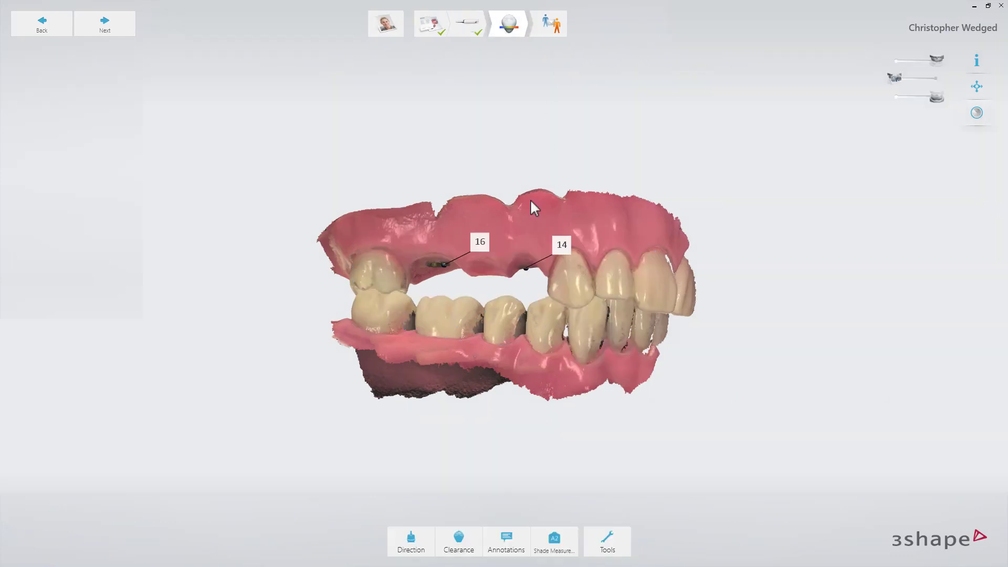
left_click(476, 541)
right_click_drag(607, 371, 610, 306)
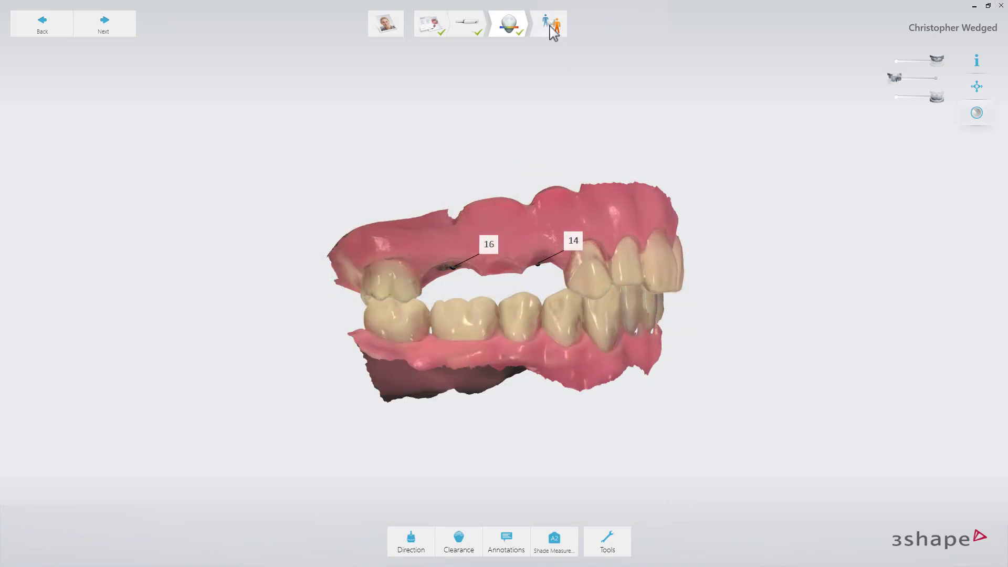
left_click(552, 31)
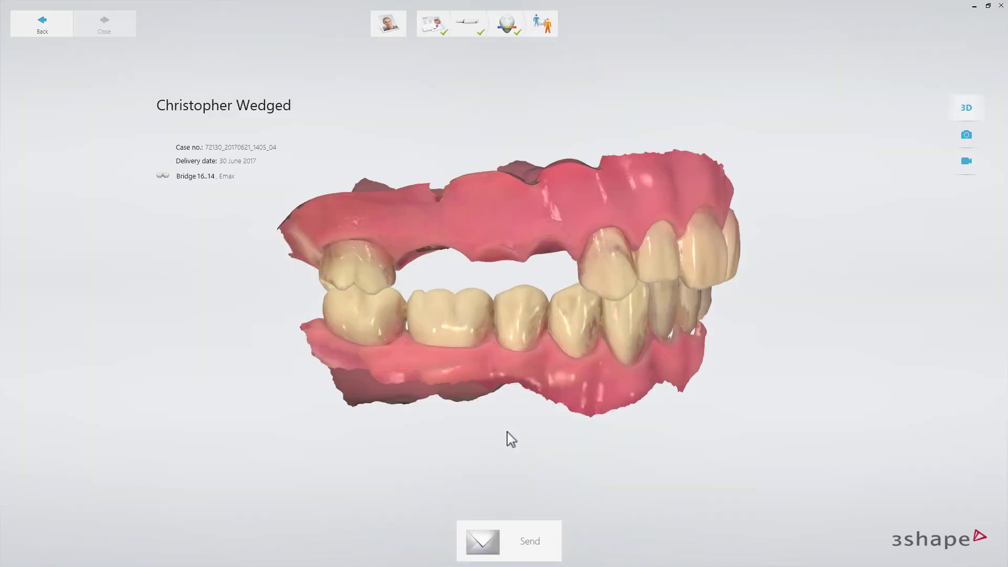